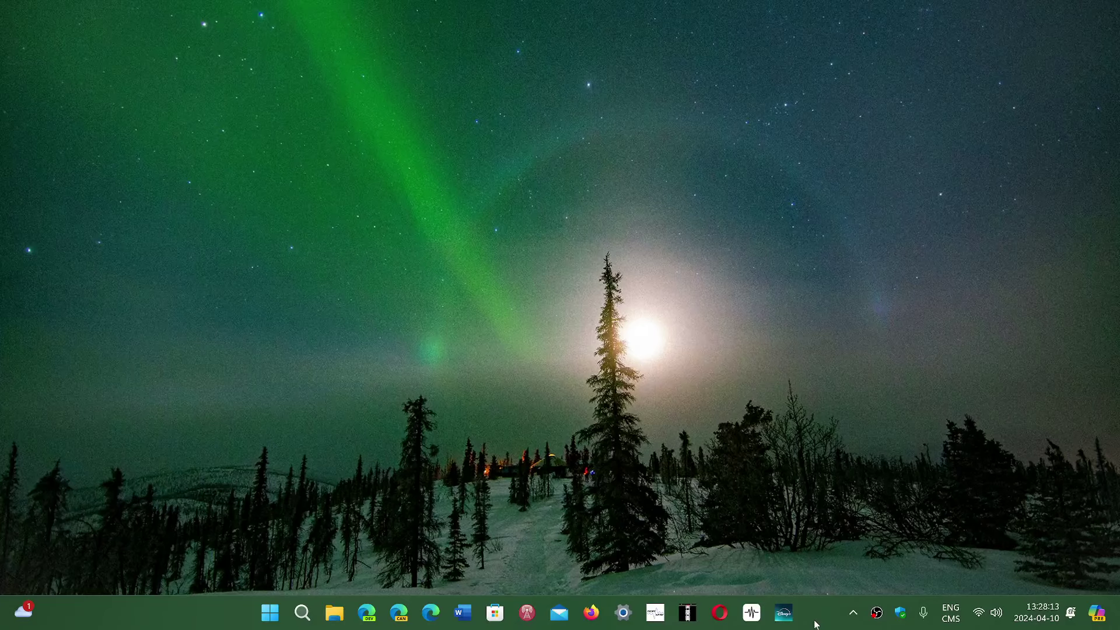
Step: Open the Start menu from the taskbar to reach Settings
{"action": "left_click", "coordinate": [270, 613]}
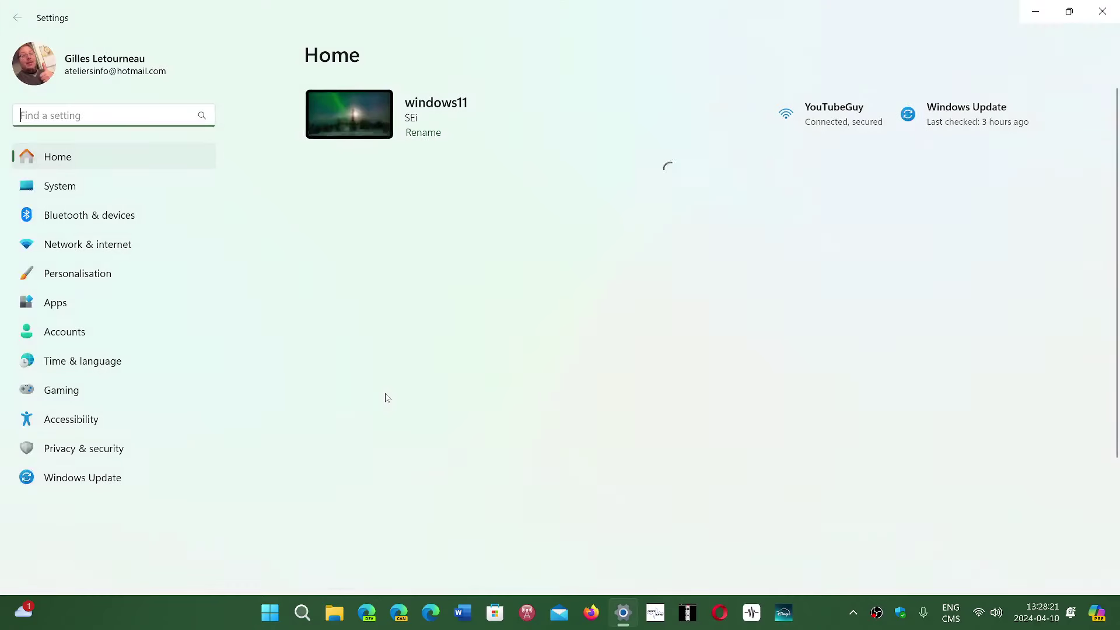
{"action": "left_click", "coordinate": [99, 479]}
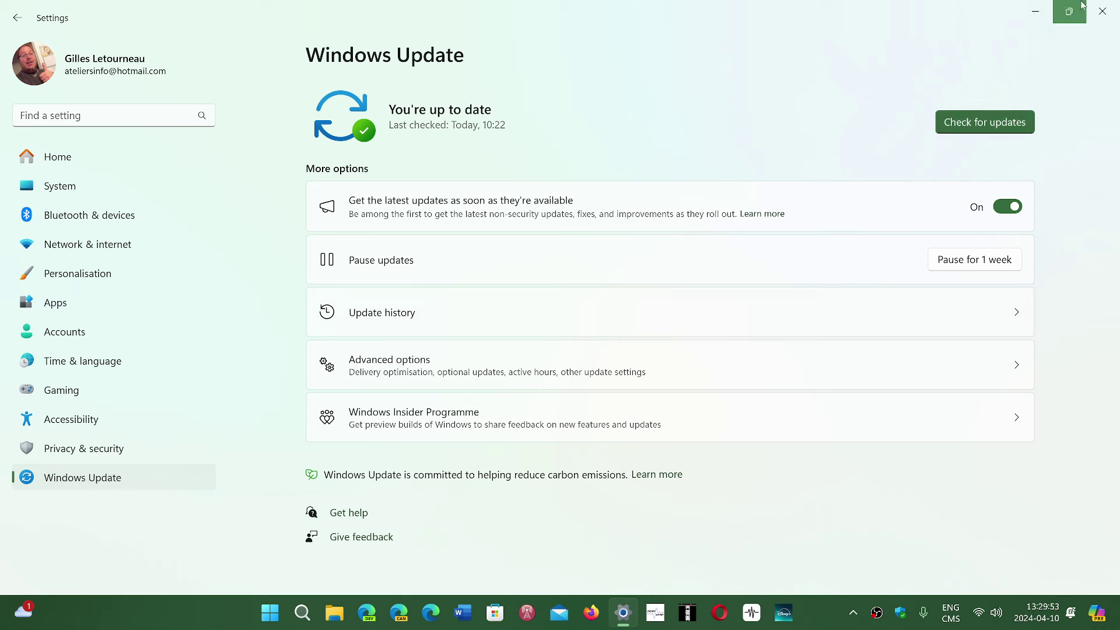
Step: Close the Settings window to reveal the aurora wallpaper desktop
{"action": "left_click", "coordinate": [1101, 11]}
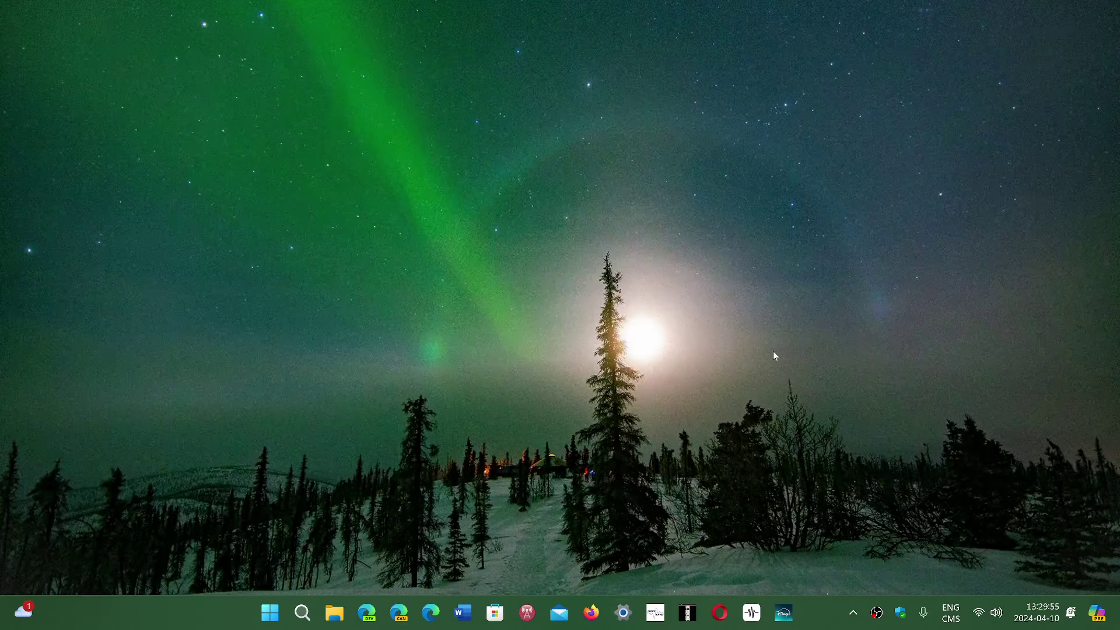